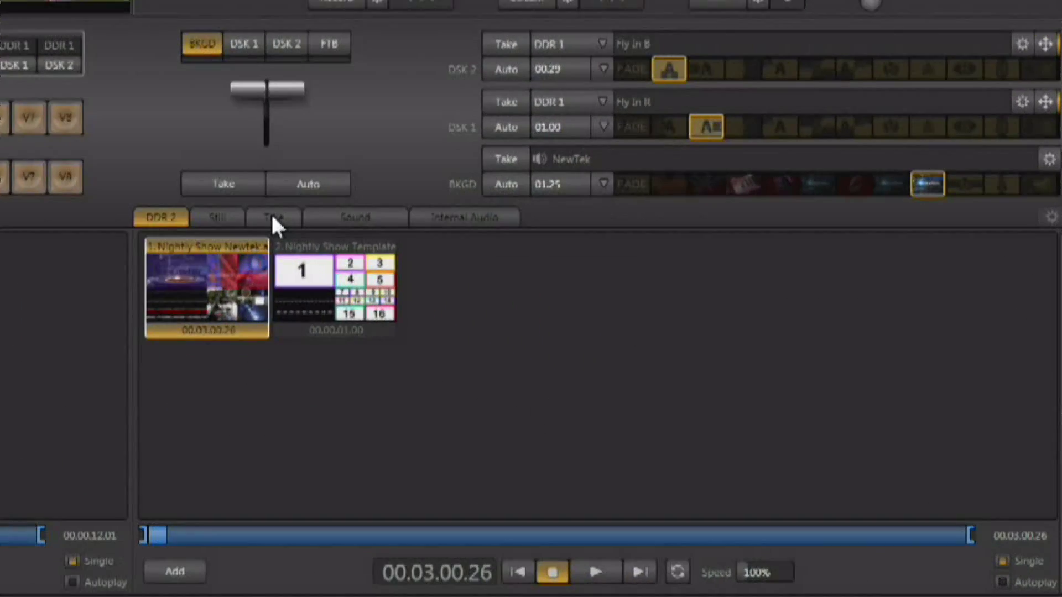
# Step: Show the Title page's NewTek title templates (Basic 001–012) in the Media Browser
pyautogui.click(155, 572)
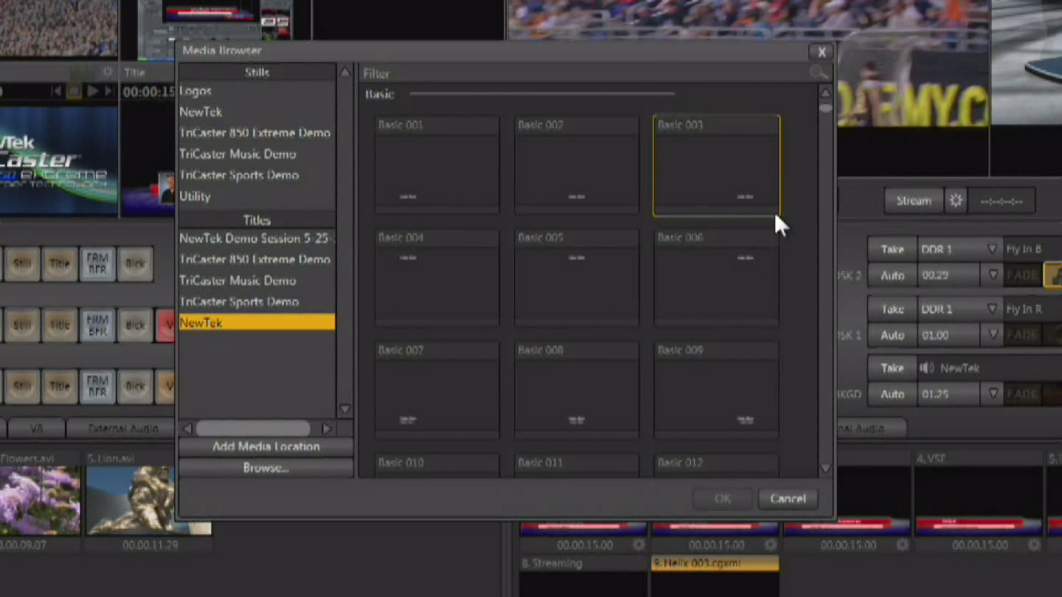
pyautogui.moveTo(824, 106); pyautogui.dragTo(827, 137)
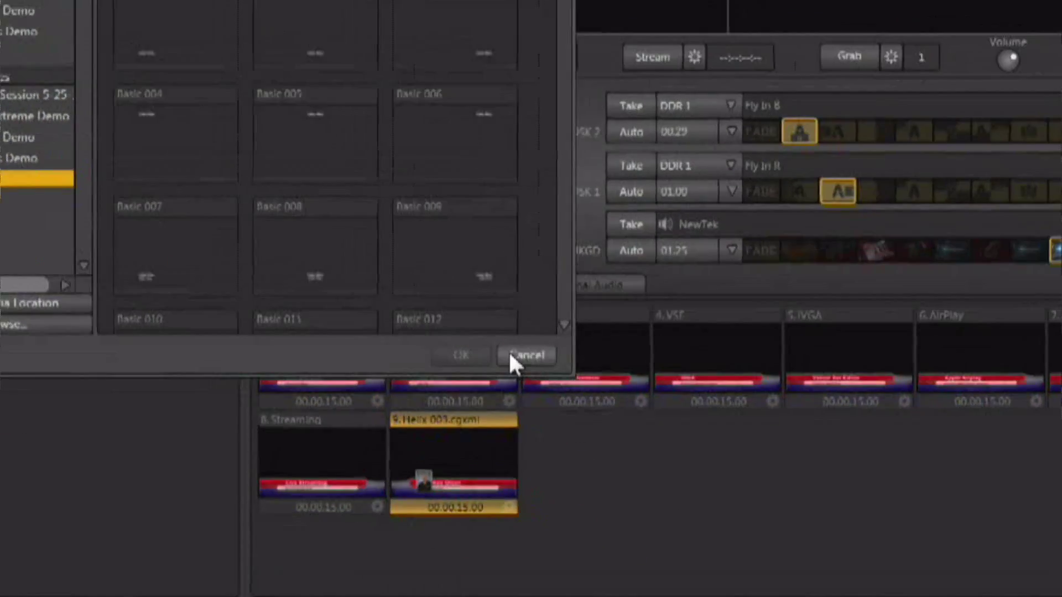
pyautogui.click(520, 356)
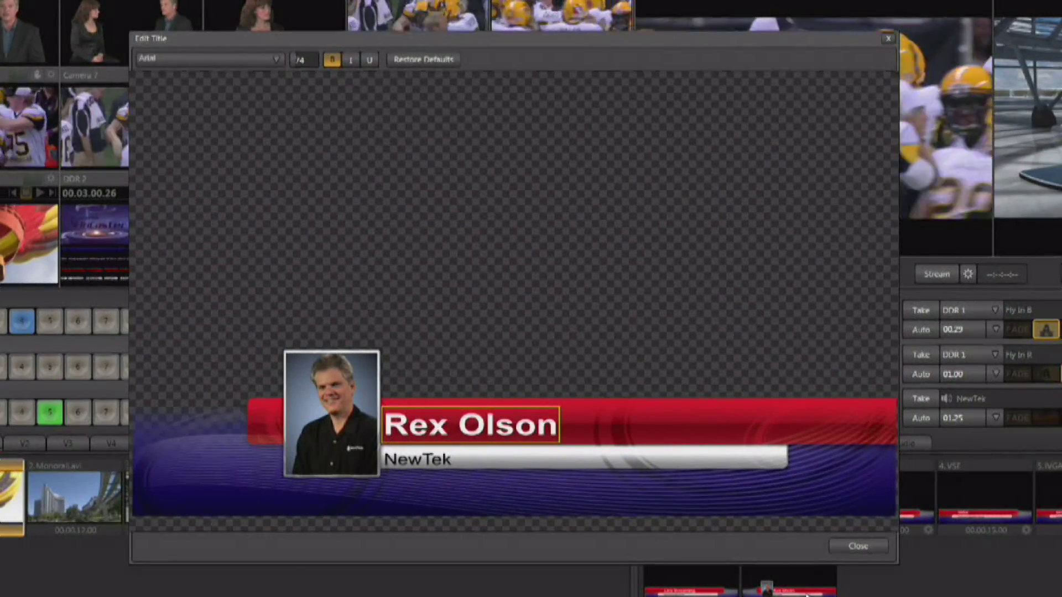
pyautogui.click(436, 426)
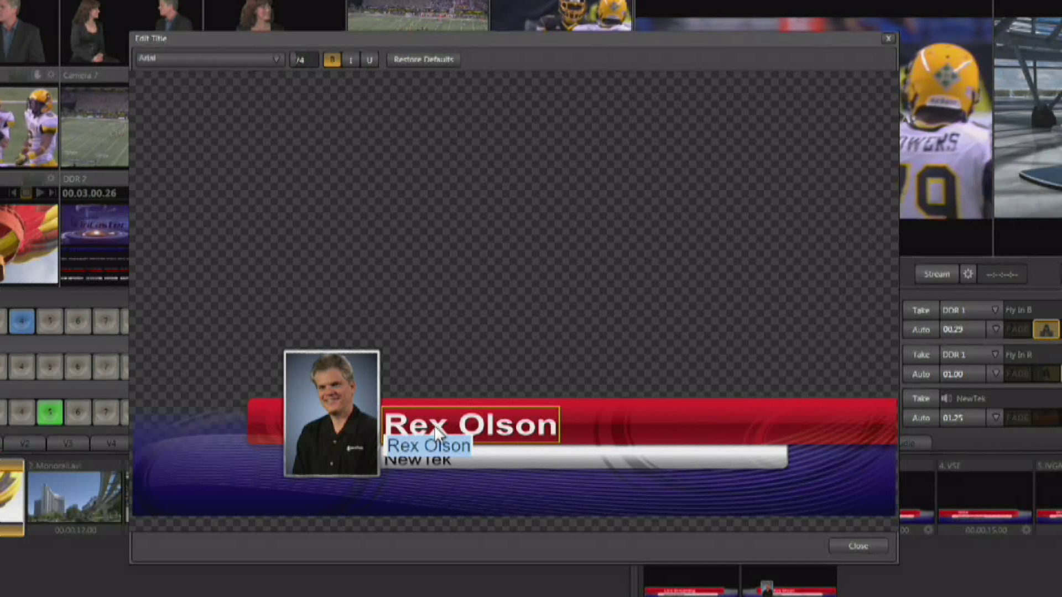
pyautogui.write('Don Baliance')
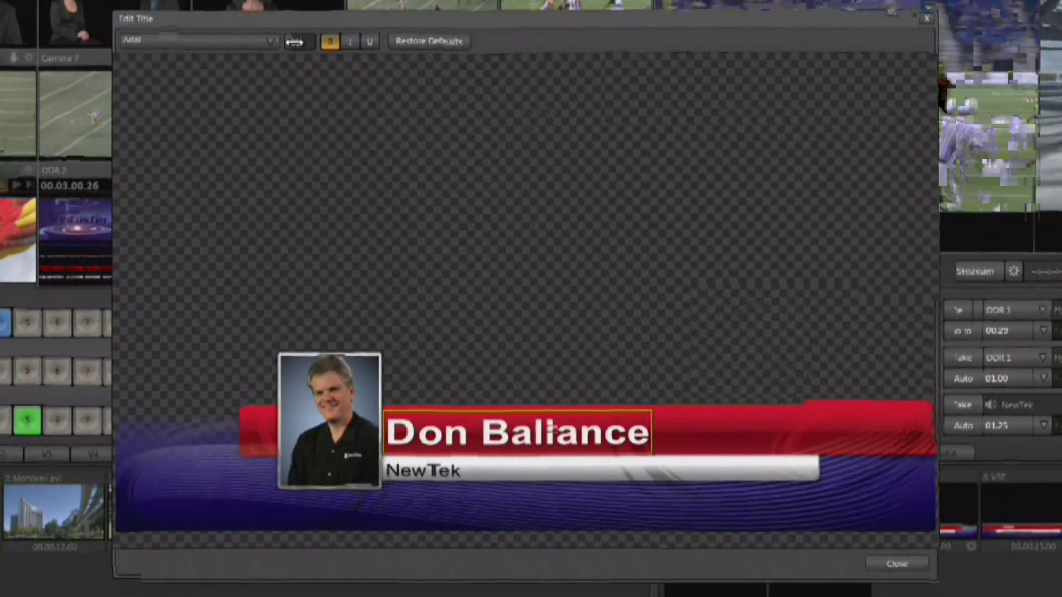
# Step: Enlarge the name text's font size to 77 and display the available fonts
pyautogui.moveTo(294, 42)
pyautogui.mouseDown()
pyautogui.moveTo(313, 42)
pyautogui.moveTo(279, 42)
pyautogui.moveTo(316, 42)
pyautogui.moveTo(280, 43)
pyautogui.moveTo(290, 42)
pyautogui.mouseUp()
pyautogui.moveTo(349, 65)
pyautogui.mouseDown()
pyautogui.moveTo(382, 66)
pyautogui.moveTo(347, 65)
pyautogui.moveTo(348, 51)
pyautogui.mouseUp()
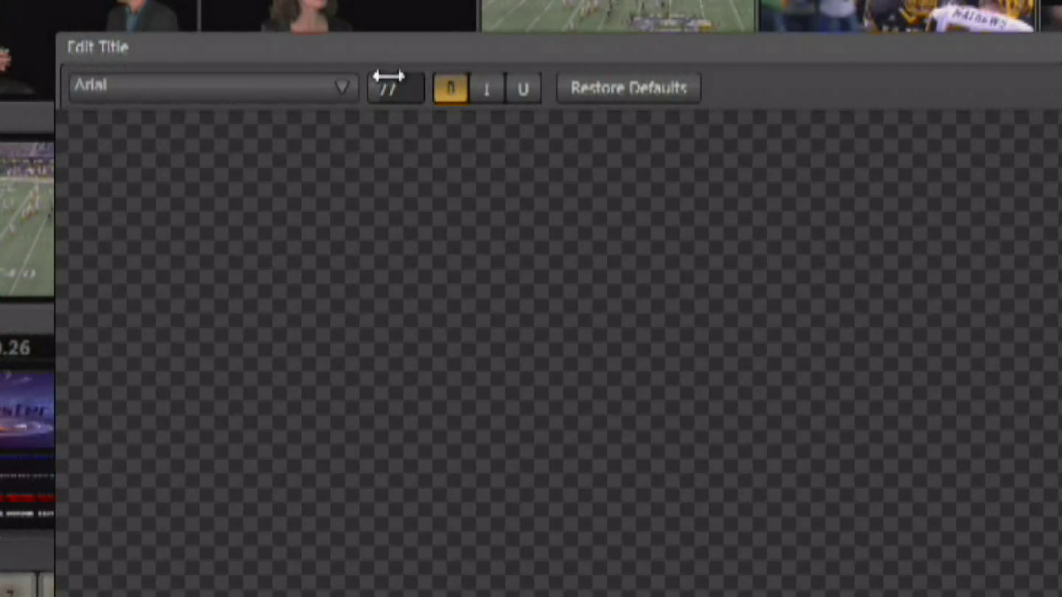
pyautogui.click(330, 87)
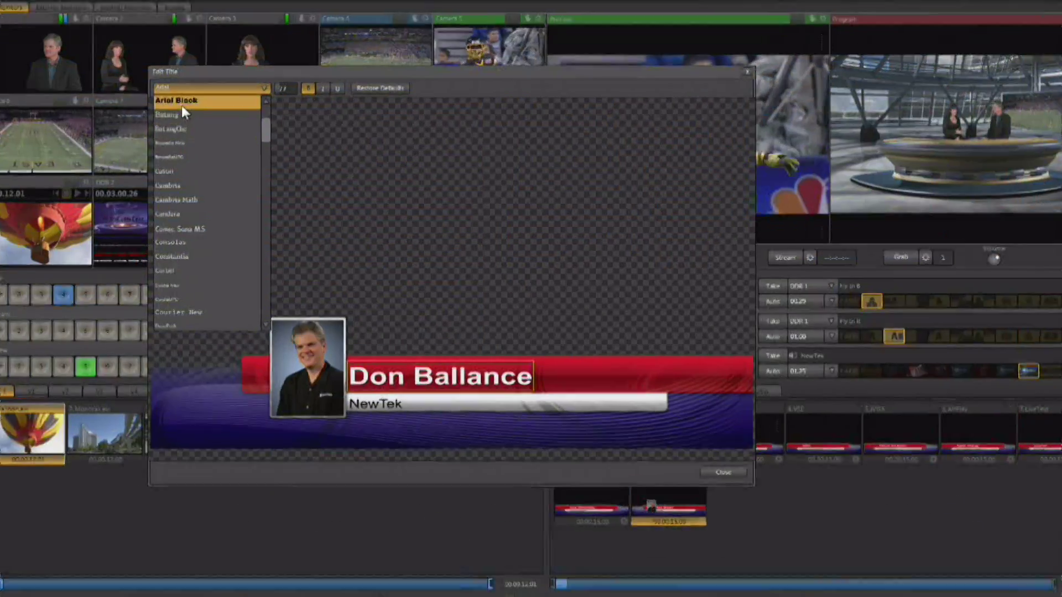
# Step: Keep Arial, toggle bold off and on, then restore the name's defaults (bold Arial 74)
pyautogui.scroll(2, 195, 125)
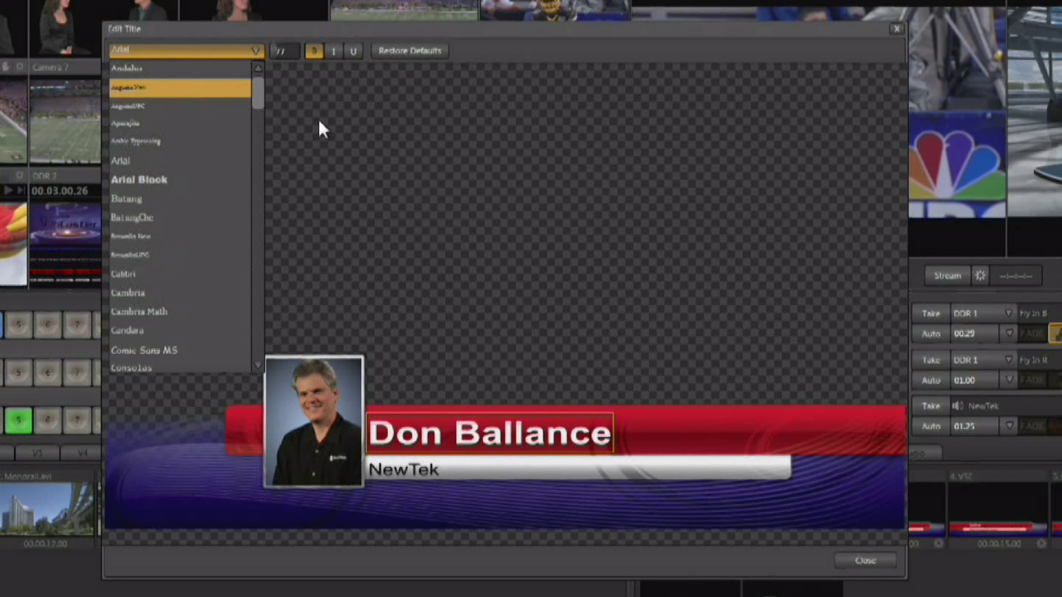
pyautogui.click(170, 165)
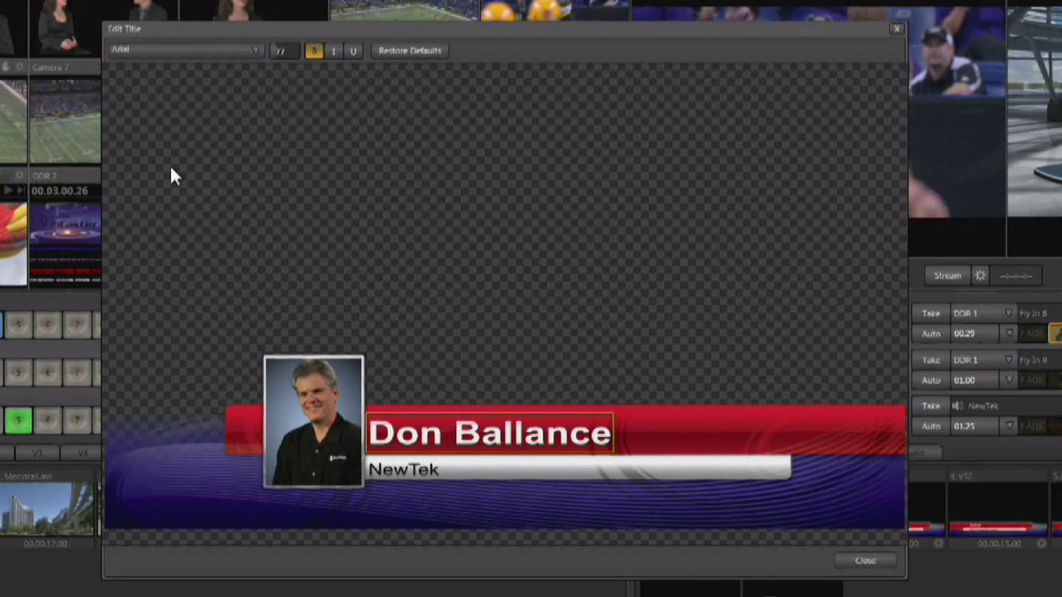
pyautogui.click(310, 51)
pyautogui.click(310, 51)
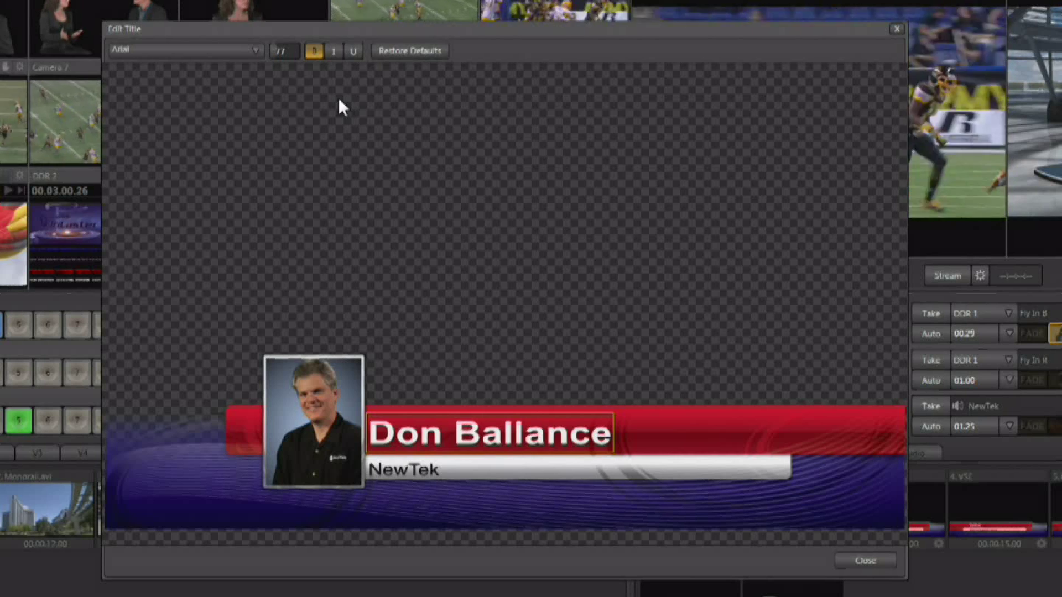
pyautogui.click(391, 50)
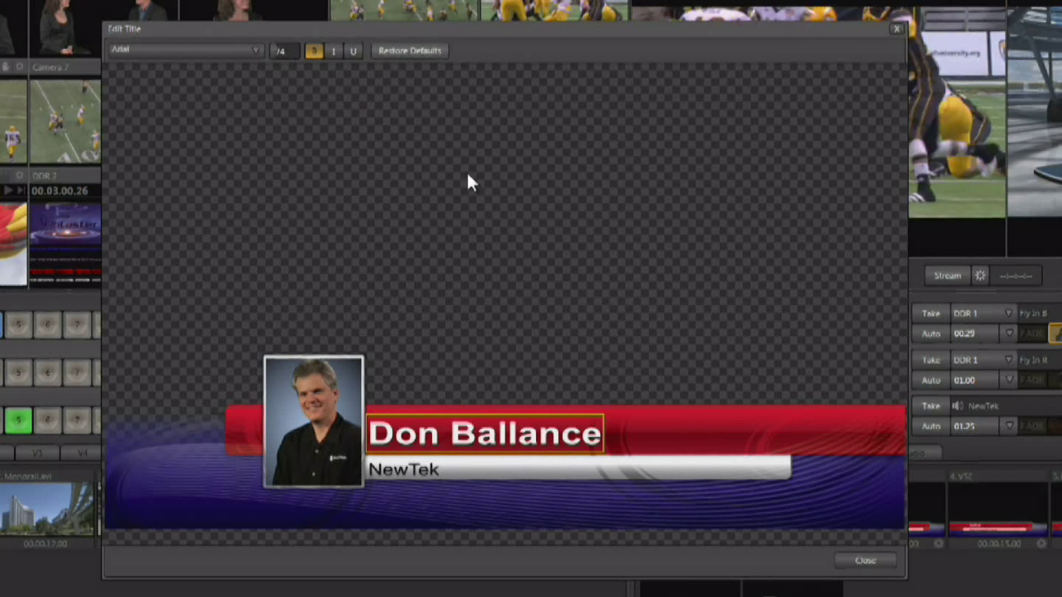
# Step: Place Don Portrait.png from TriCaster 850 Extreme Demo into the title's headshot photo
pyautogui.click(317, 439)
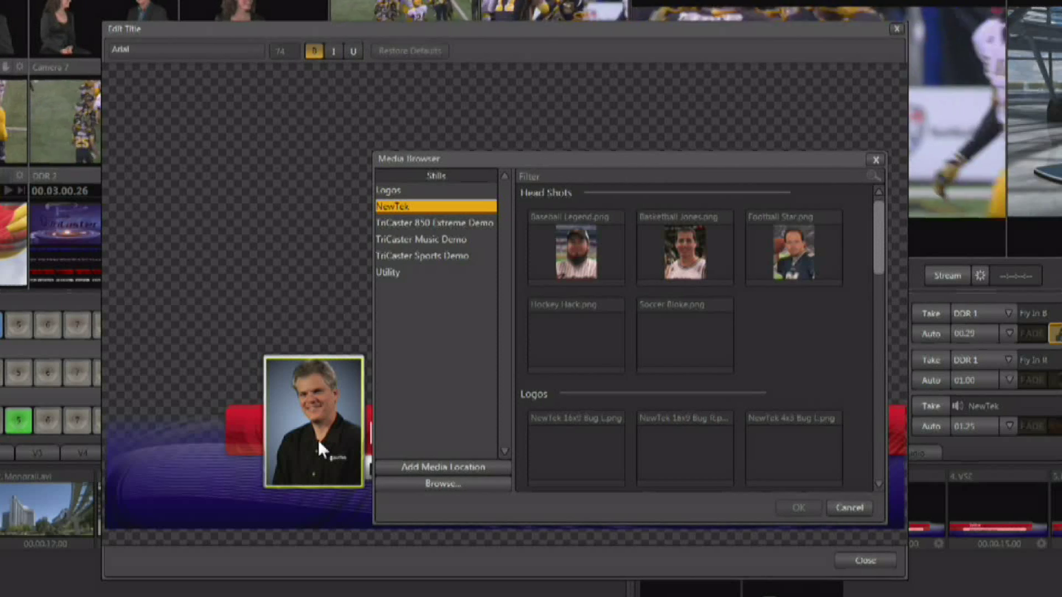
pyautogui.click(455, 222)
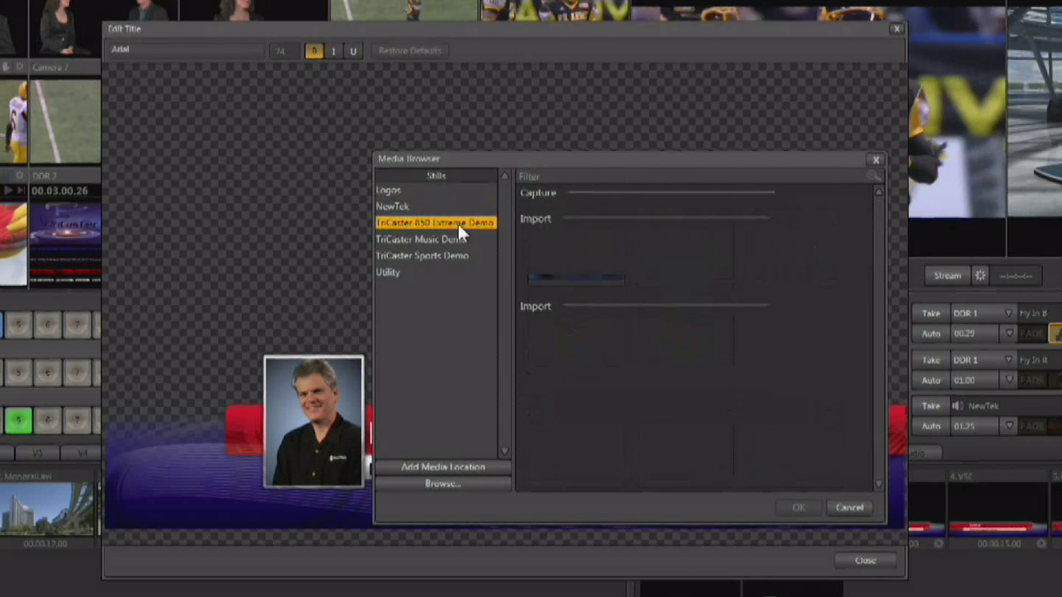
pyautogui.scroll(-2, 614, 307)
pyautogui.click(692, 397)
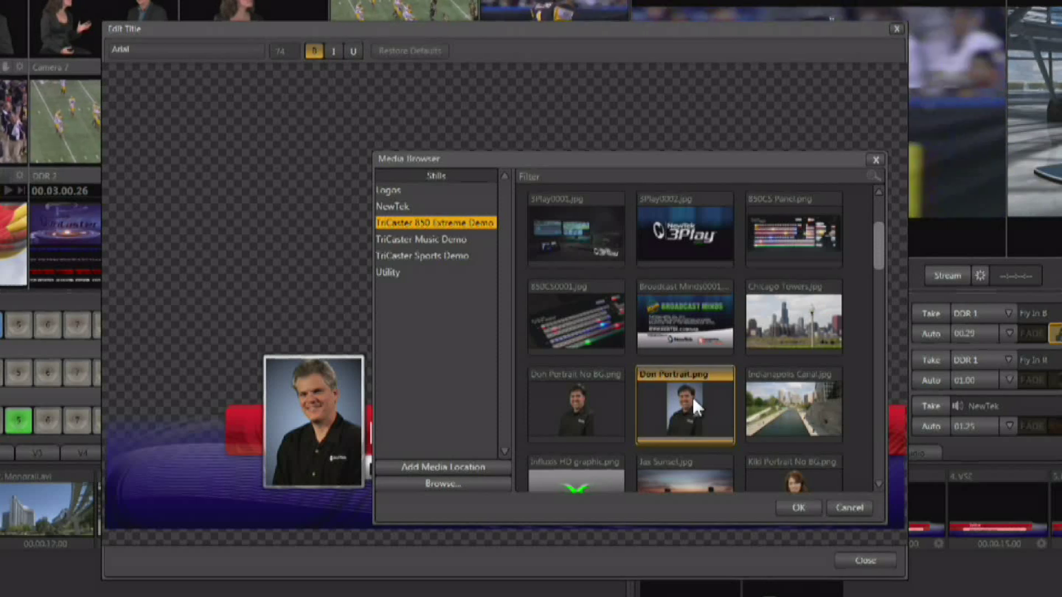
pyautogui.doubleClick(692, 397)
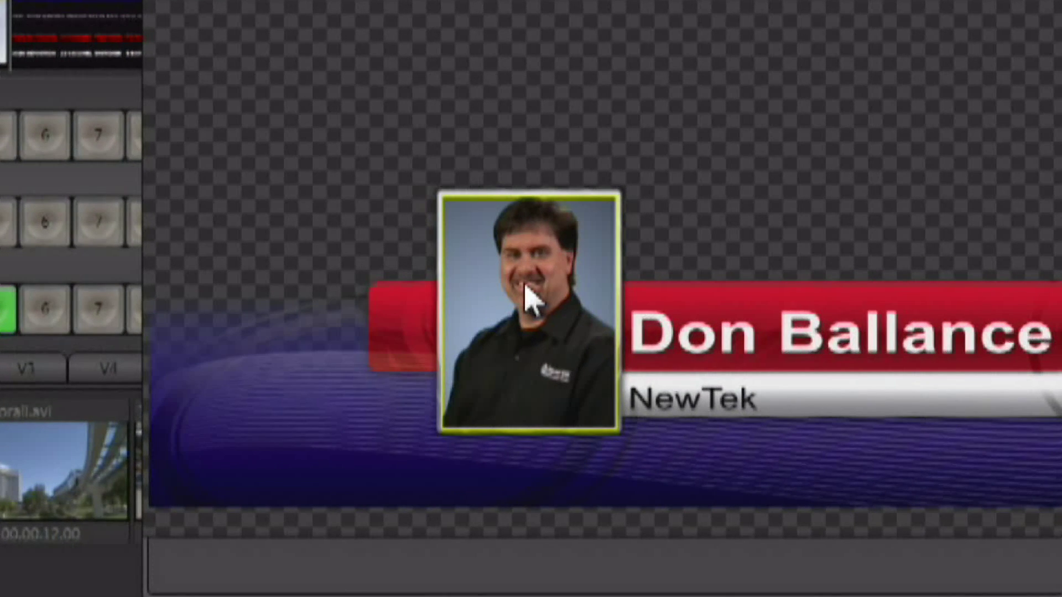
# Step: Try the portrait's Stretch and Fill Area fits, finally setting it to Show All Image
pyautogui.rightClick(525, 286)
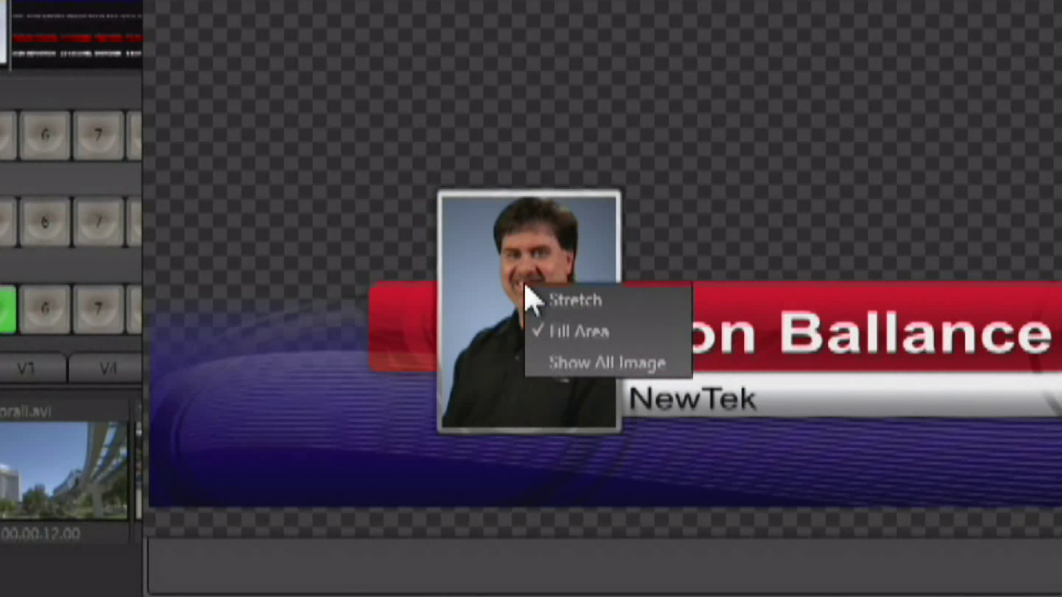
pyautogui.click(598, 303)
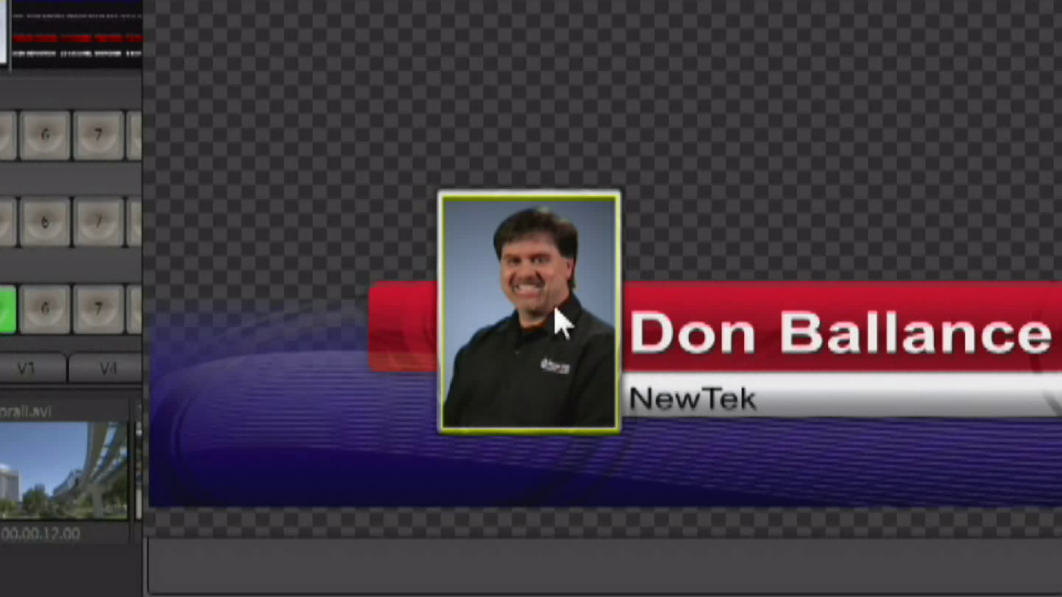
pyautogui.rightClick(553, 302)
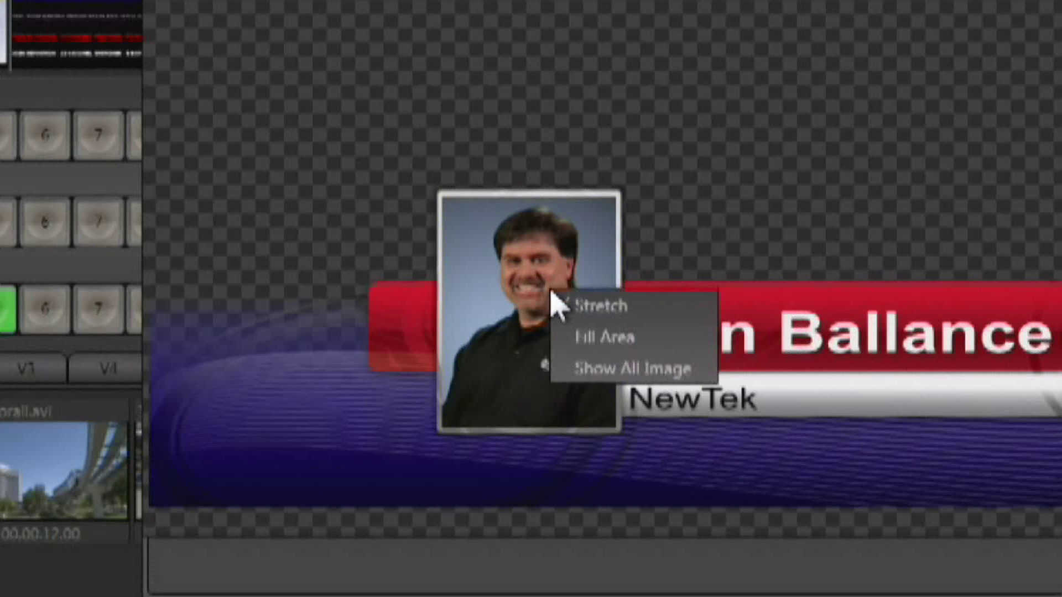
pyautogui.click(595, 338)
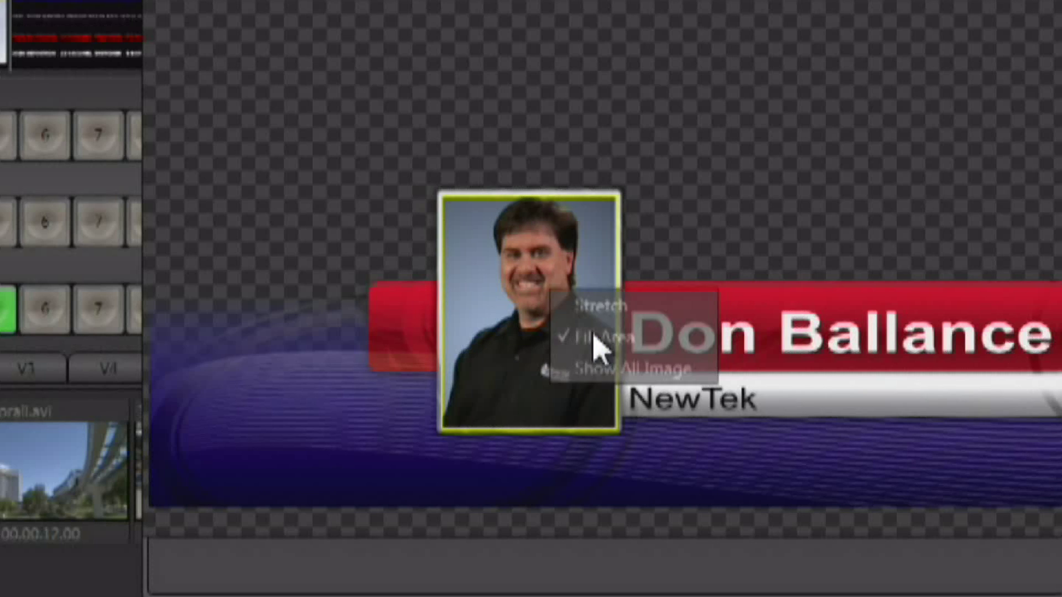
pyautogui.rightClick(559, 279)
pyautogui.click(575, 290)
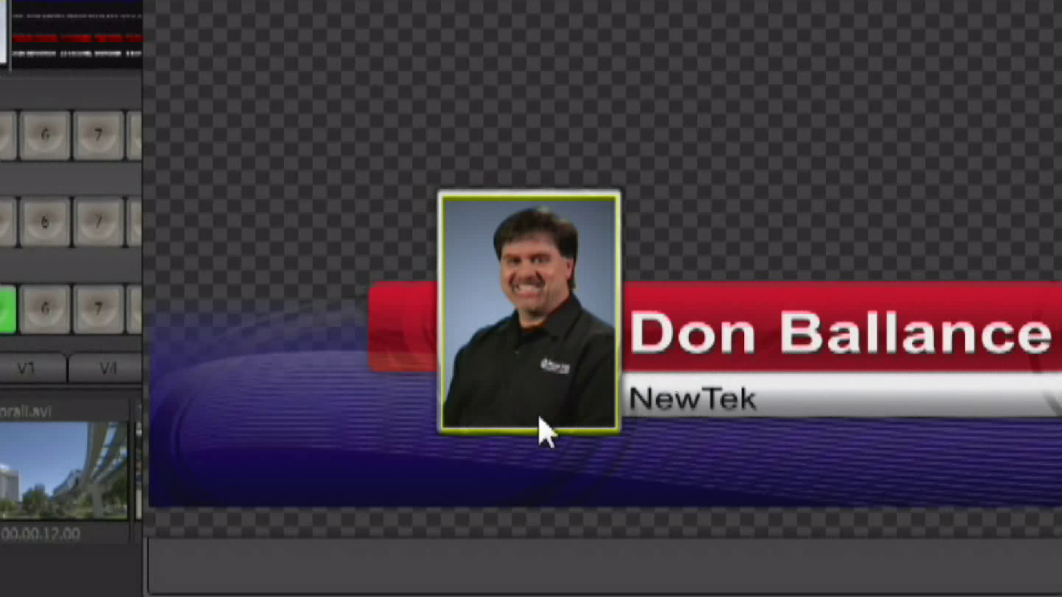
pyautogui.rightClick(545, 314)
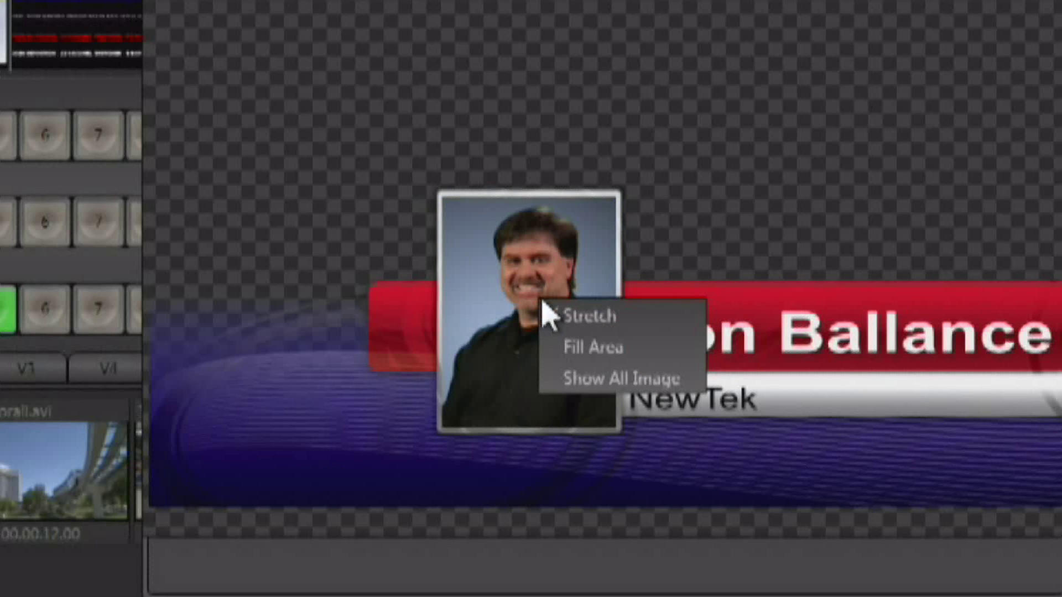
pyautogui.click(596, 353)
pyautogui.rightClick(551, 253)
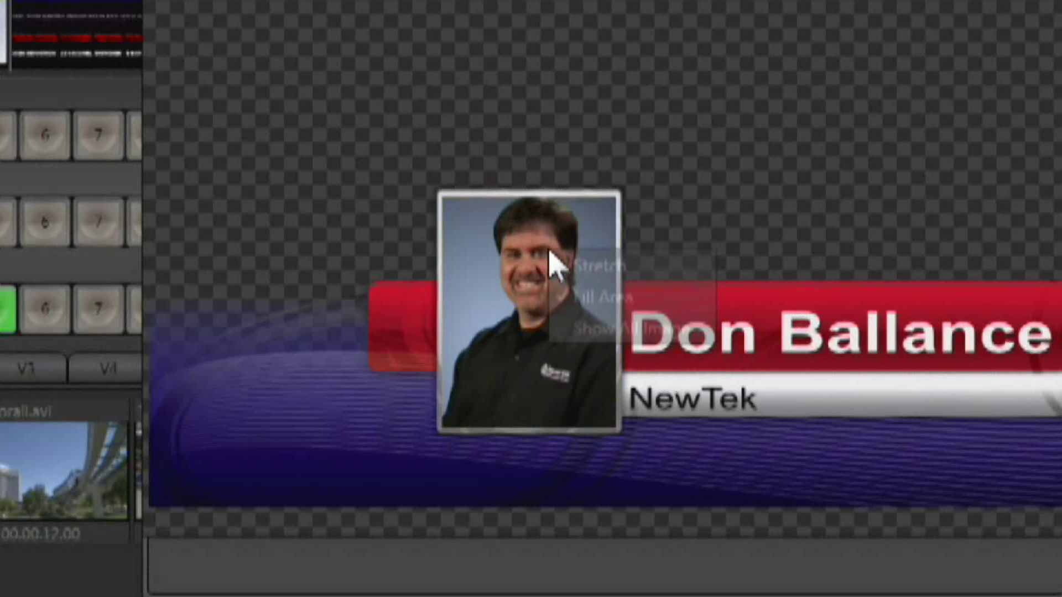
pyautogui.click(602, 328)
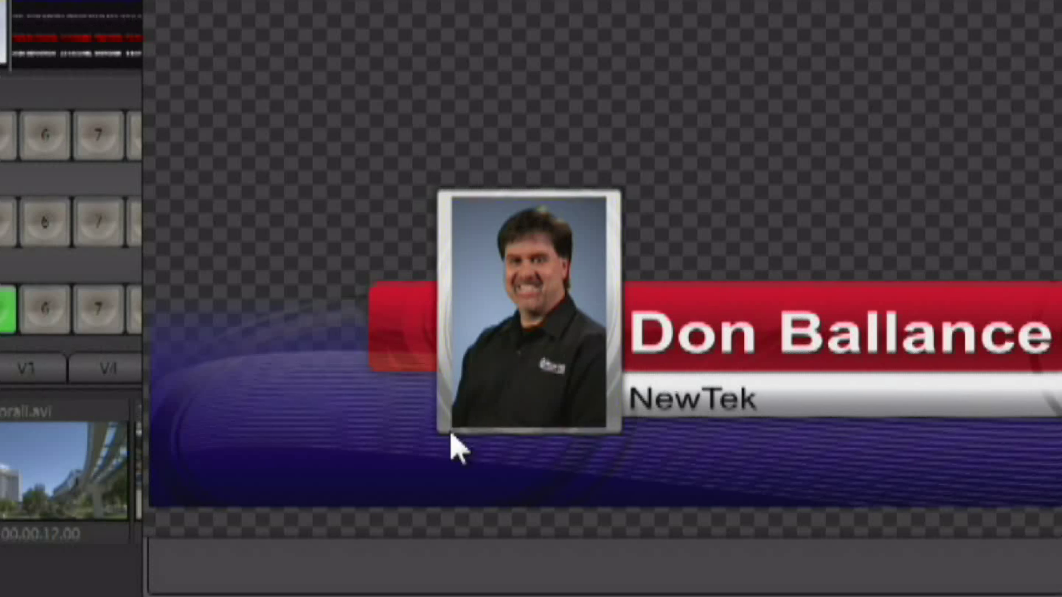
# Step: Swap the photo card to the TriCaster logo, restore the Don portrait, and set it to Fill Area
pyautogui.doubleClick(540, 307)
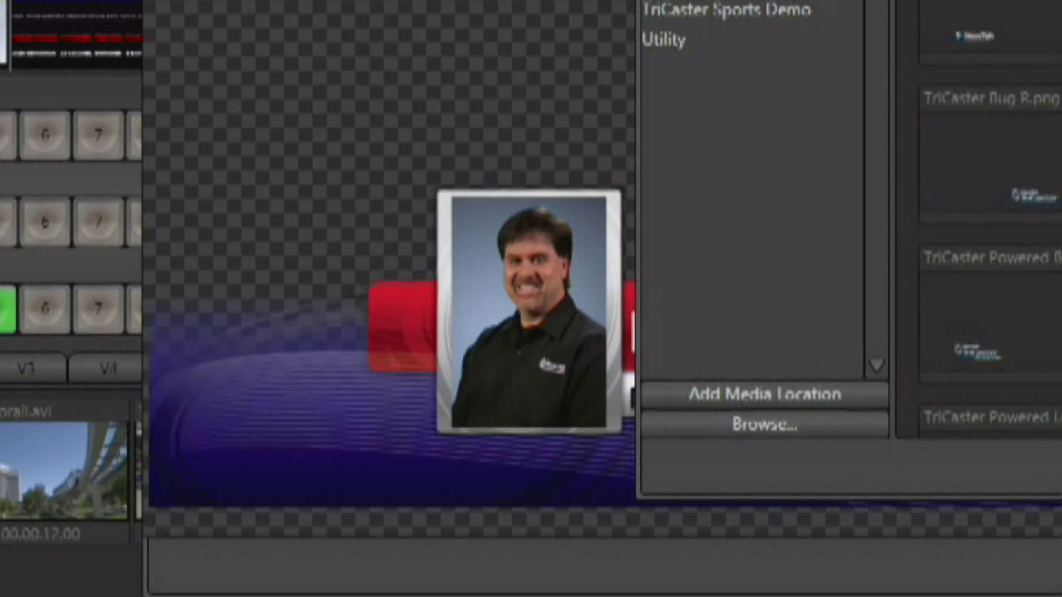
pyautogui.doubleClick(990, 315)
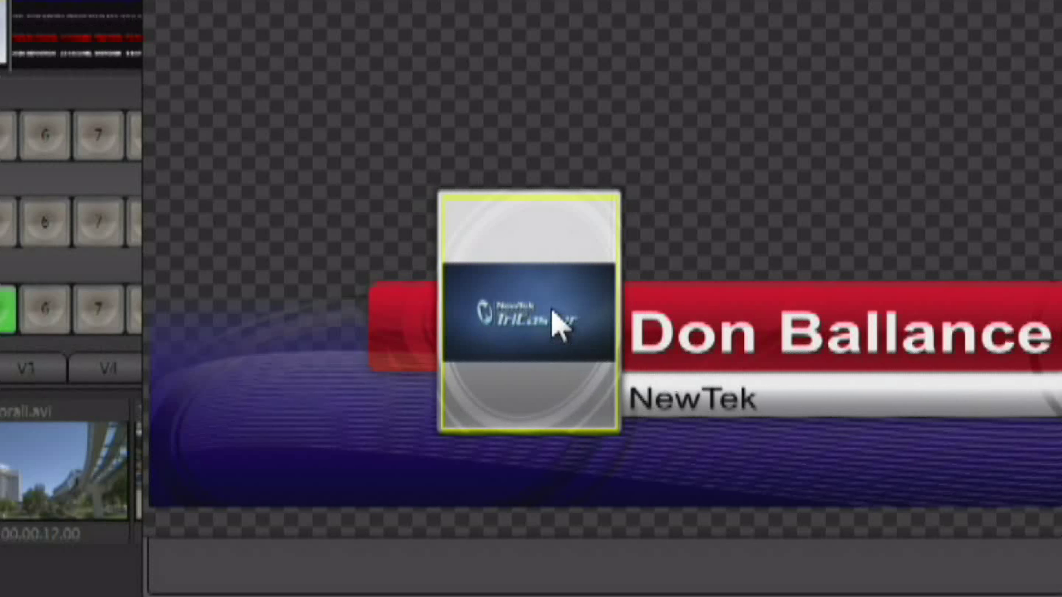
pyautogui.doubleClick(561, 327)
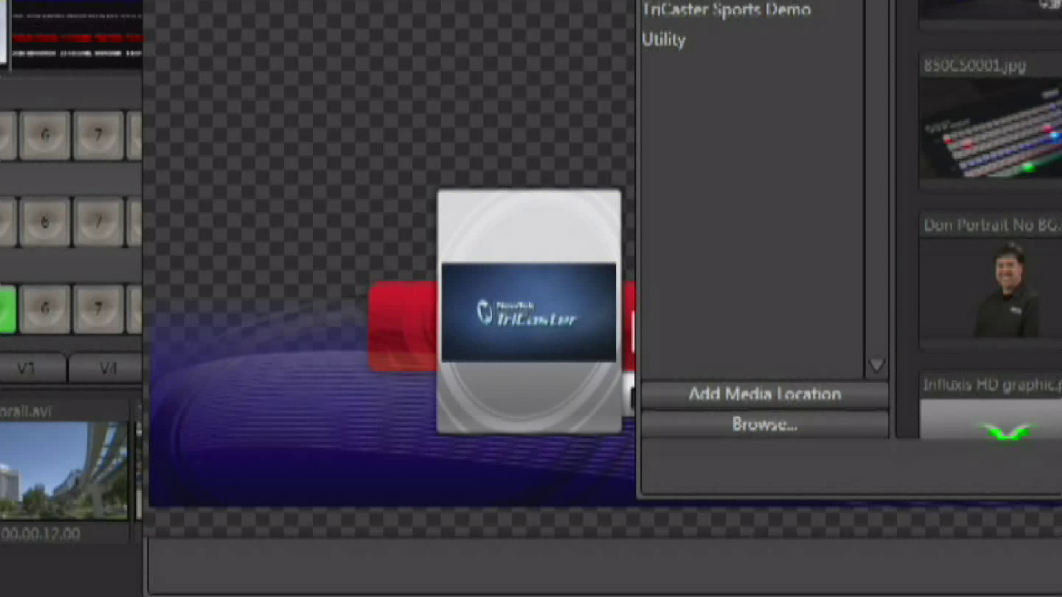
pyautogui.rightClick(560, 354)
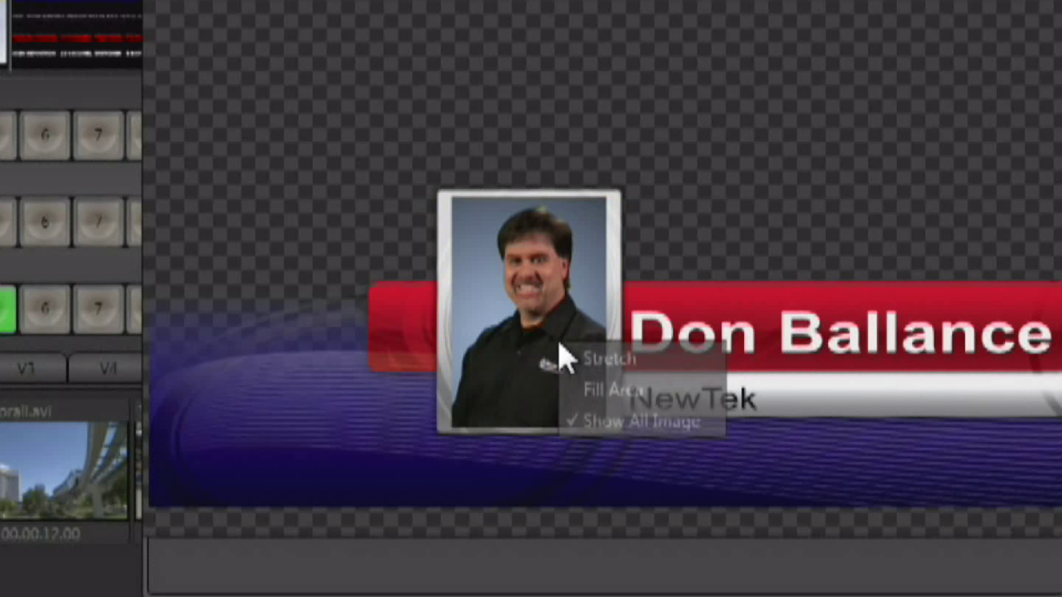
pyautogui.click(595, 392)
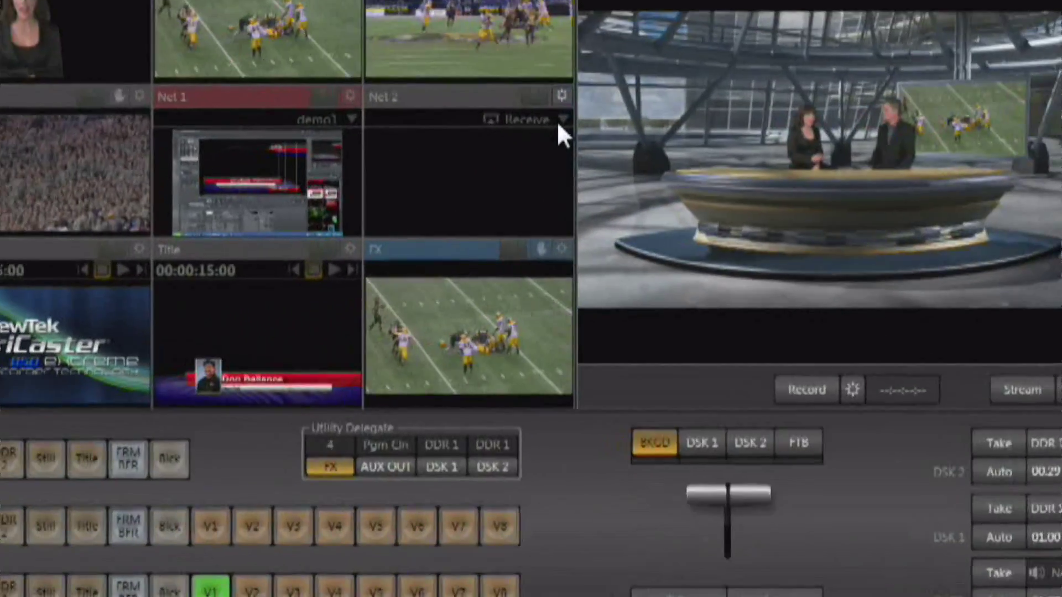
# Step: Set Net 2 to receive LiveText CG: demo1 and take the virtual set to Program
pyautogui.click(560, 123)
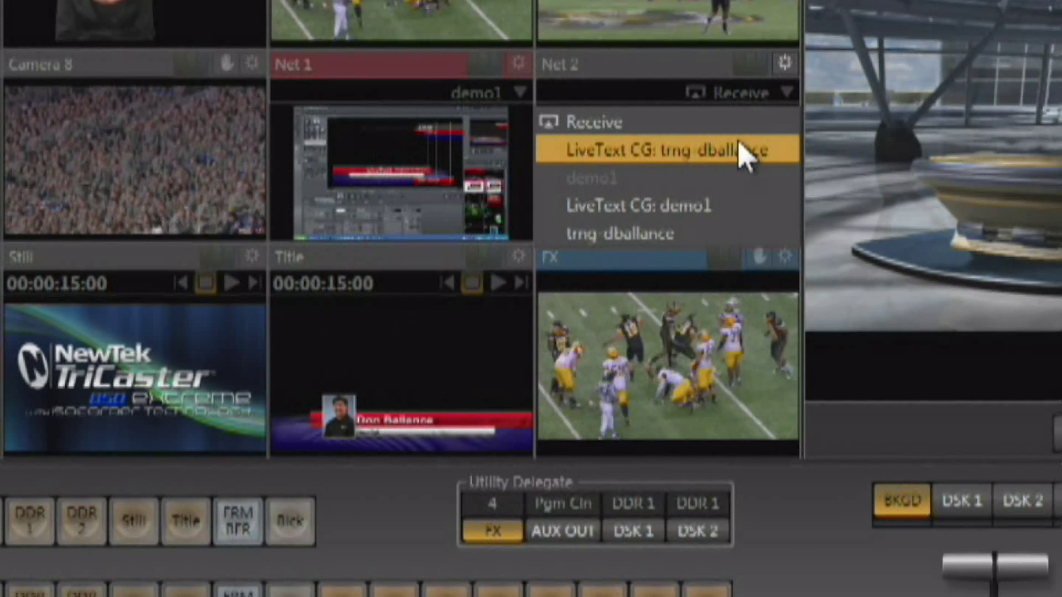
pyautogui.click(710, 207)
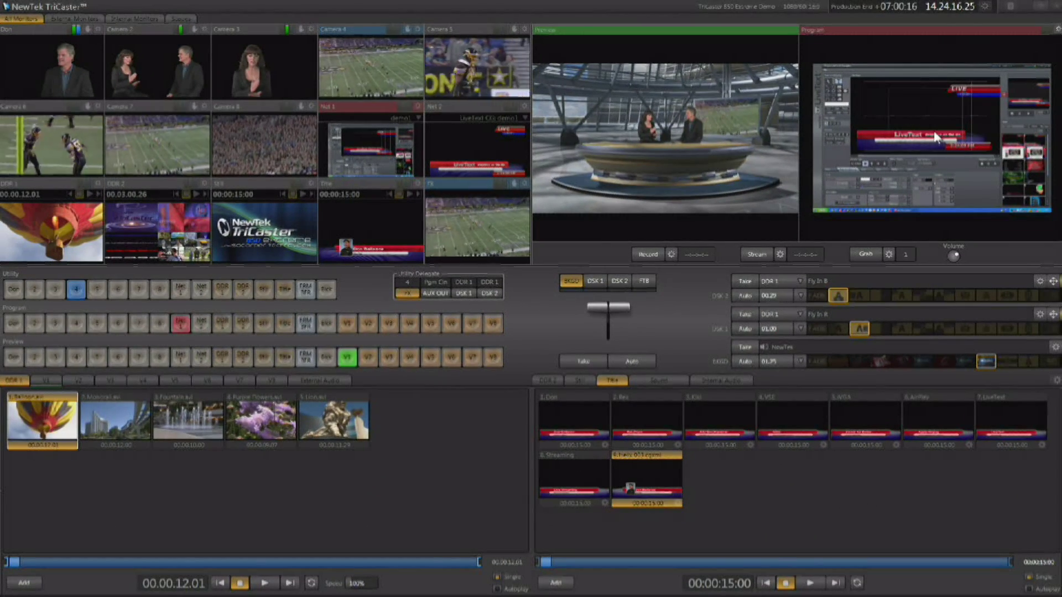
pyautogui.press('Return')
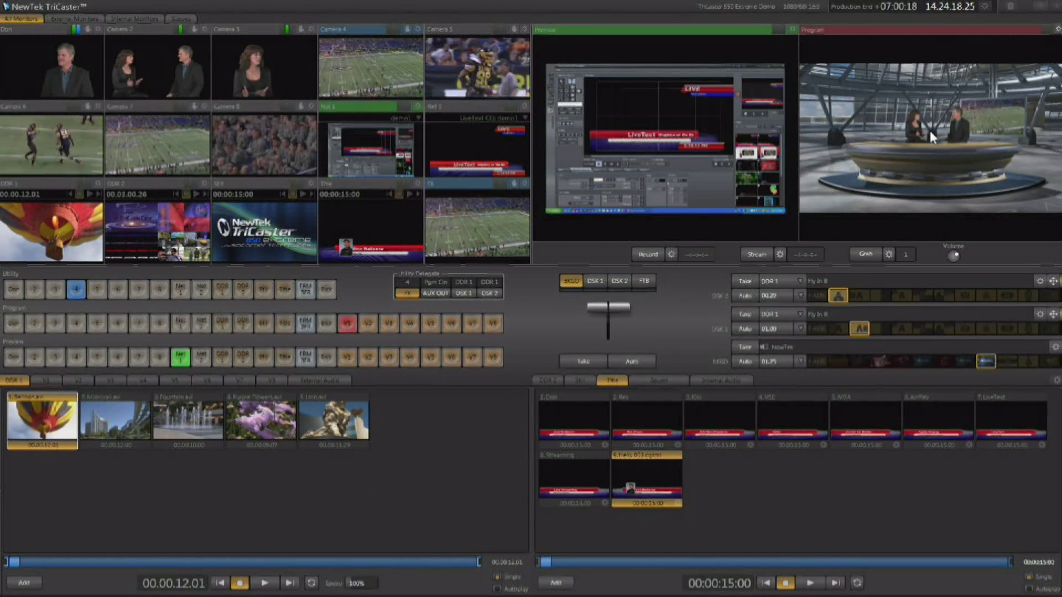